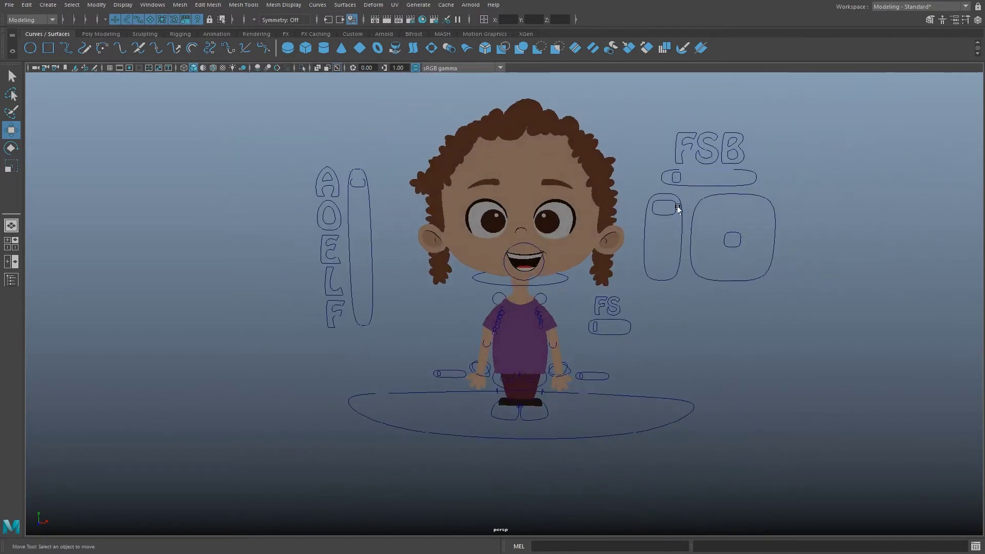
# - Examine the finished character rig and its facial controls, trying out the slider handle under the FSB label
pyautogui.keyDown('alt'); pyautogui.moveTo(616, 228); pyautogui.dragTo(596, 238); pyautogui.keyUp('alt')
pyautogui.click(628, 198)
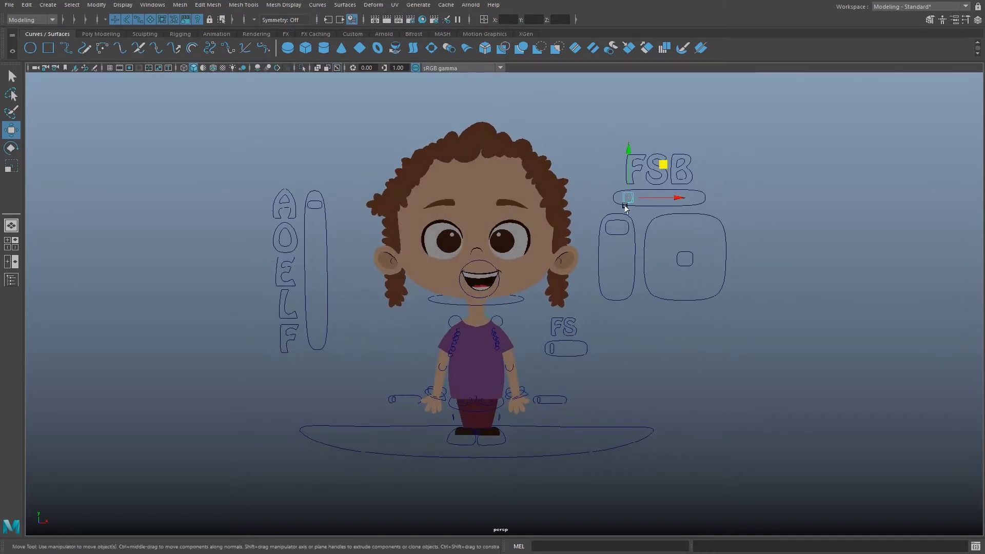
pyautogui.keyDown('alt'); pyautogui.moveTo(487, 334); pyautogui.dragTo(517, 332); pyautogui.keyUp('alt')
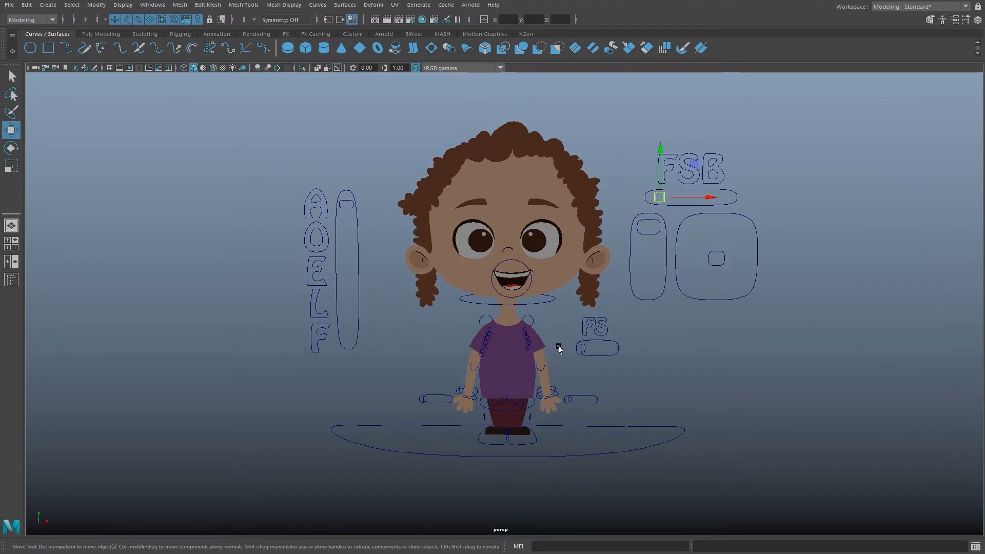
pyautogui.keyDown('alt'); pyautogui.moveTo(603, 313); pyautogui.dragTo(598, 316, button='middle'); pyautogui.keyUp('alt')
pyautogui.click(645, 324)
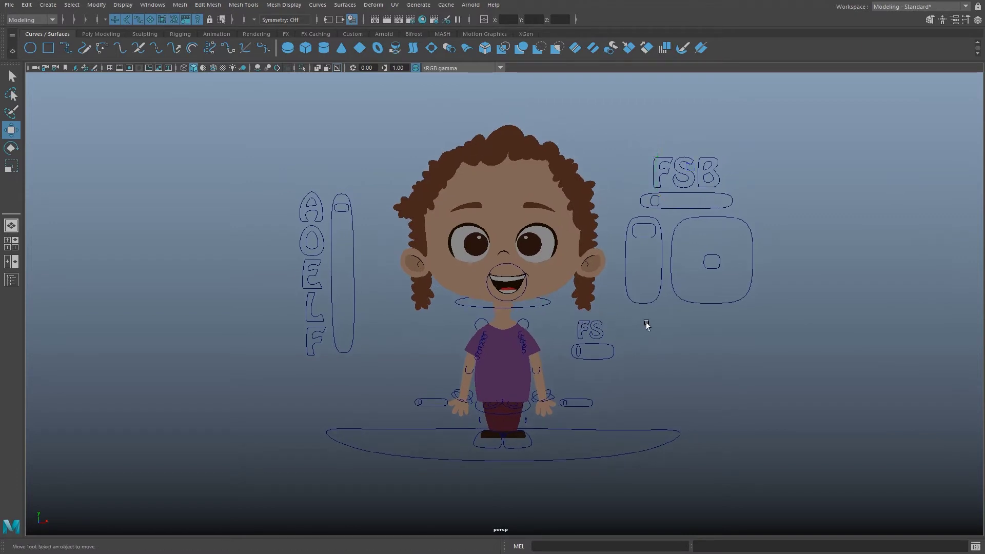
pyautogui.keyDown('alt'); pyautogui.moveTo(628, 327); pyautogui.dragTo(616, 302); pyautogui.keyUp('alt')
pyautogui.click(636, 193)
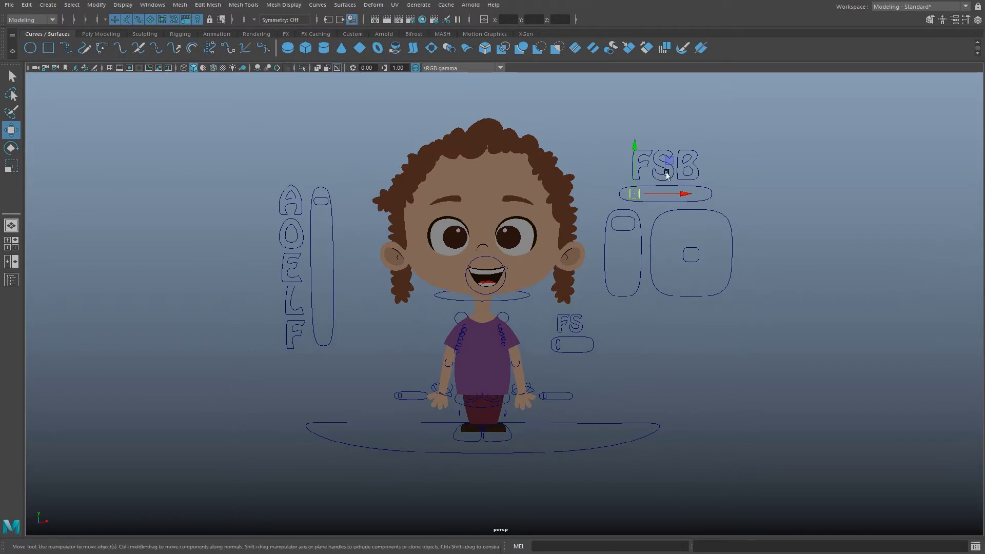
pyautogui.moveTo(668, 160); pyautogui.dragTo(667, 160)
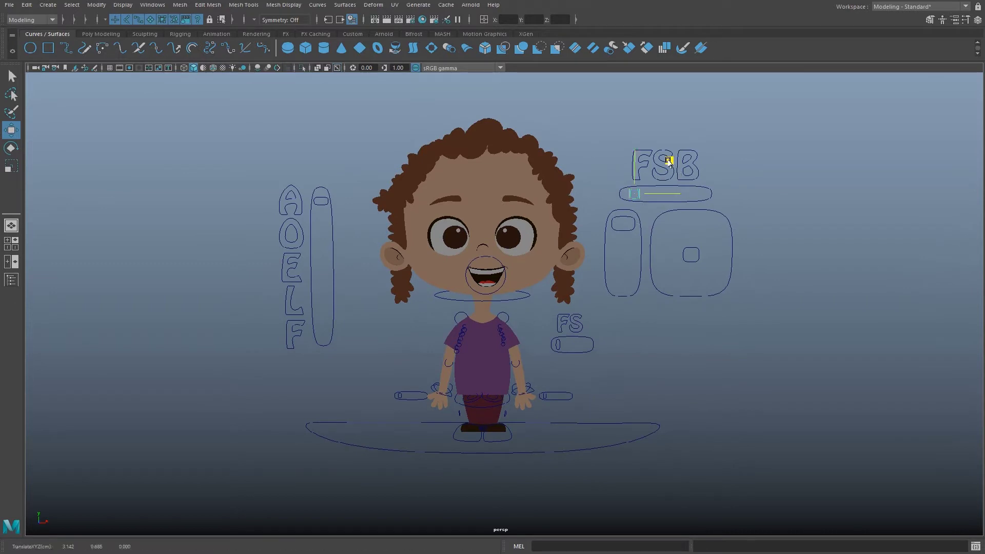
pyautogui.moveTo(668, 160)
pyautogui.mouseDown(button='middle')
pyautogui.moveTo(736, 161)
pyautogui.moveTo(655, 166)
pyautogui.mouseUp(button='middle')
pyautogui.moveTo(667, 163); pyautogui.dragTo(631, 171, button='middle')
pyautogui.scroll(3, 617, 243)
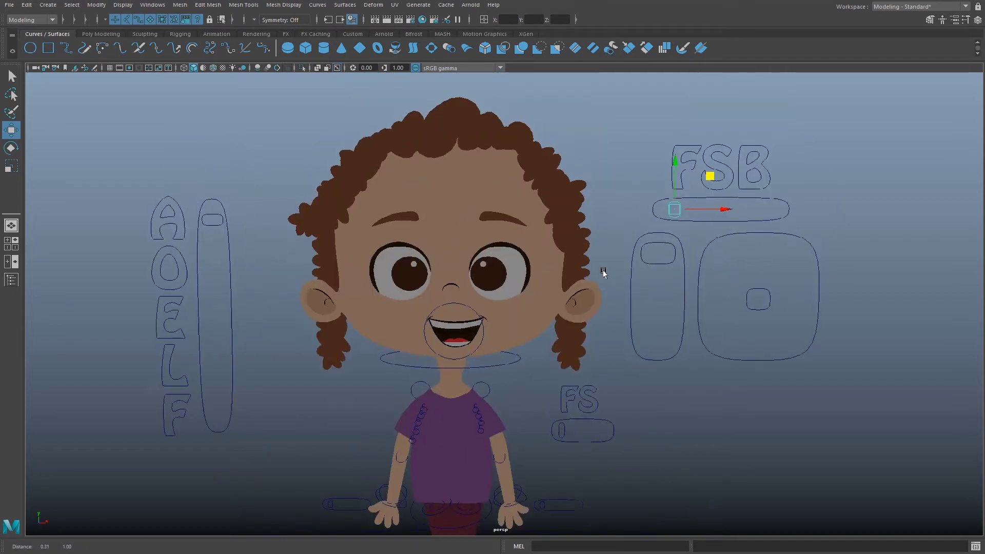
pyautogui.scroll(5, 631, 241)
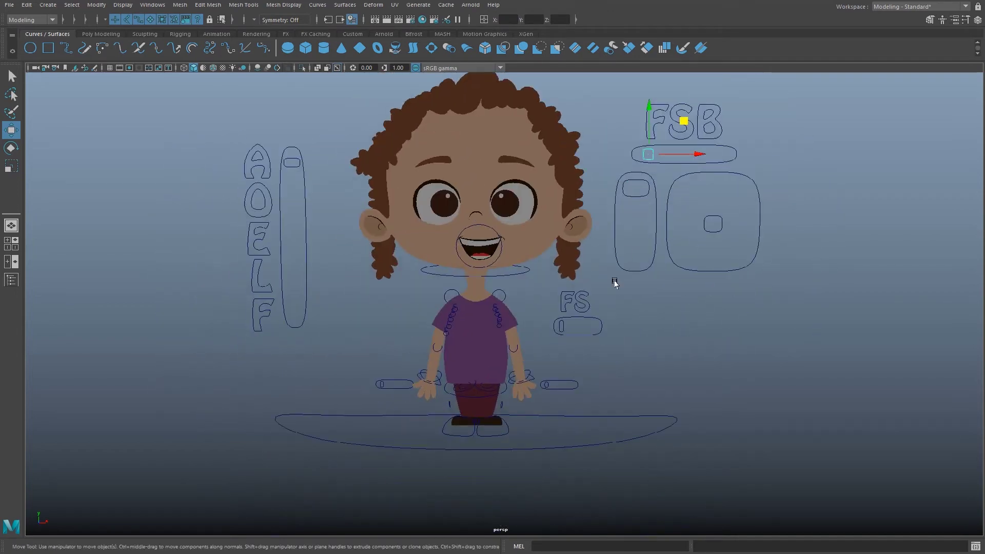
pyautogui.keyDown('alt'); pyautogui.moveTo(698, 243); pyautogui.dragTo(639, 324, button='middle'); pyautogui.keyUp('alt')
pyautogui.keyDown('alt'); pyautogui.moveTo(642, 256); pyautogui.dragTo(651, 299, button='middle'); pyautogui.keyUp('alt')
# - Inspect the head mesh's Visibility attribute and try sliding the FSB handle along its track
pyautogui.click(531, 250)
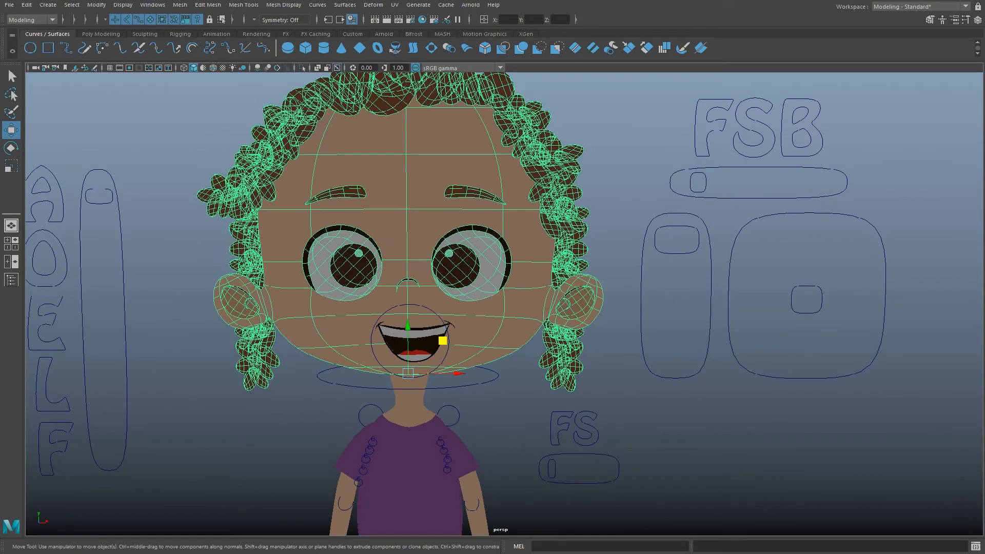
pyautogui.click(978, 20)
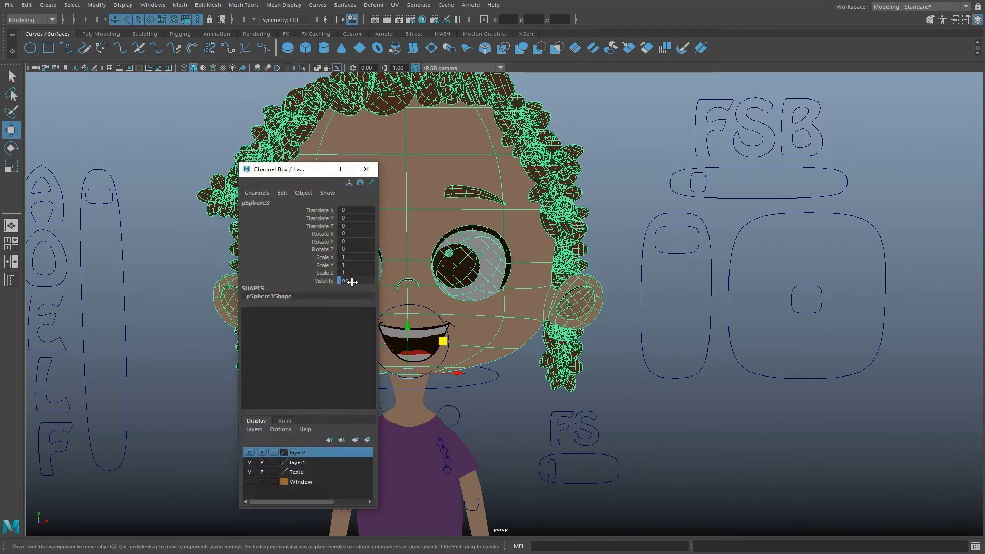
pyautogui.click(699, 180)
pyautogui.moveTo(732, 149); pyautogui.dragTo(760, 153)
pyautogui.click(496, 308)
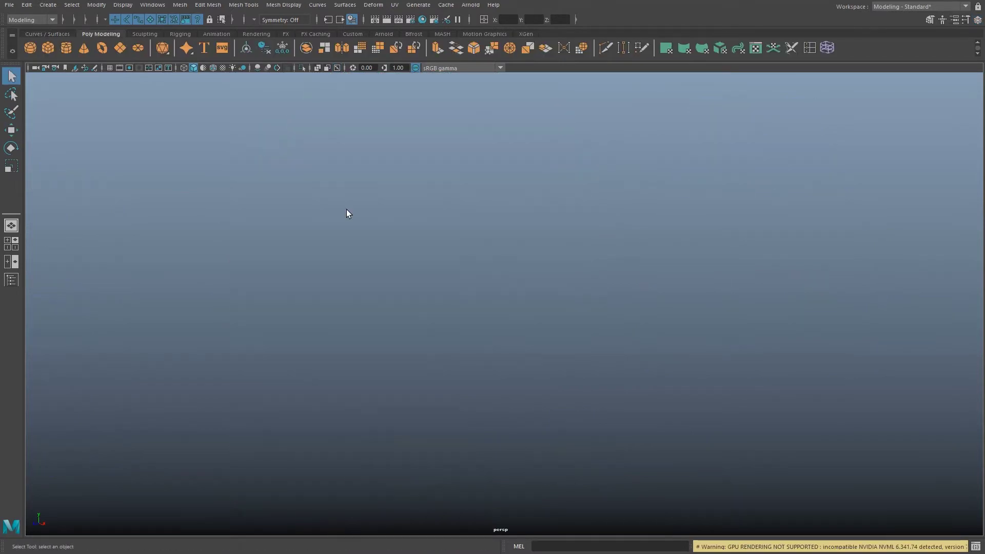
# - Create a polygon sphere at the origin and display it with smooth mesh preview
pyautogui.click(33, 50)
pyautogui.press('w')
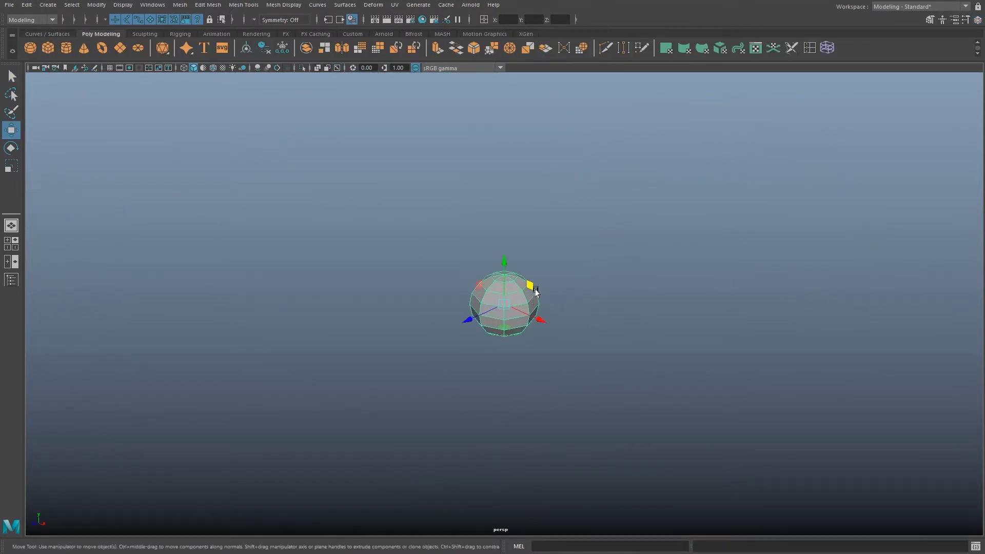
pyautogui.press('3')
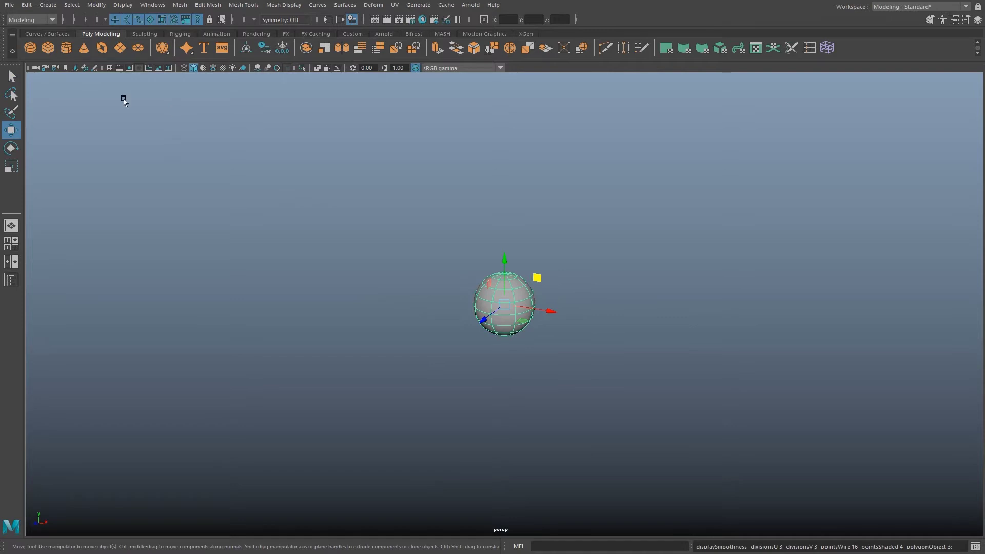
# - Create a polygon cube at the sphere's centre and scale it up until its corners stick out of the sphere
pyautogui.click(48, 48)
pyautogui.keyDown('alt'); pyautogui.moveTo(474, 210); pyautogui.dragTo(499, 217); pyautogui.keyUp('alt')
pyautogui.scroll(4, 522, 284)
pyautogui.press('r')
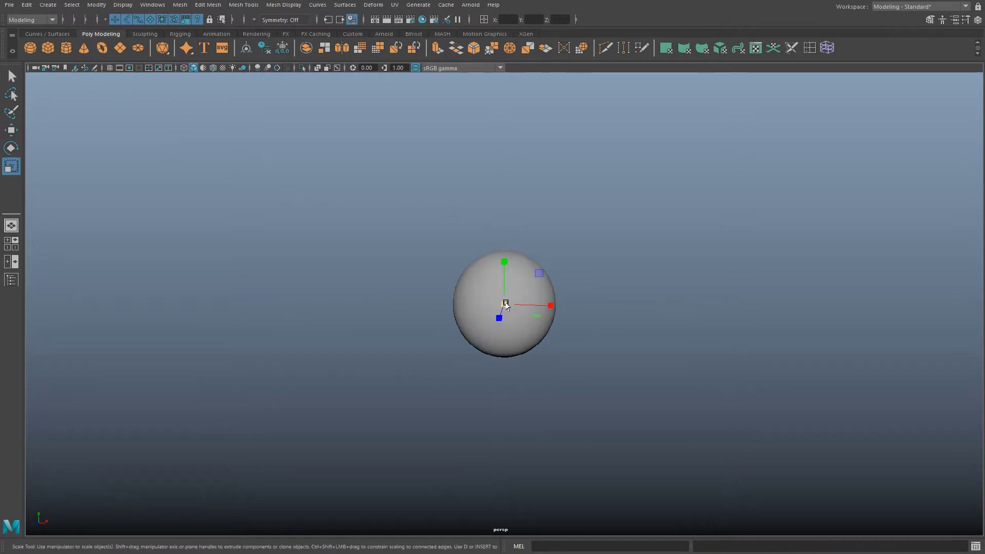
pyautogui.moveTo(504, 304); pyautogui.dragTo(524, 303)
pyautogui.click(556, 257)
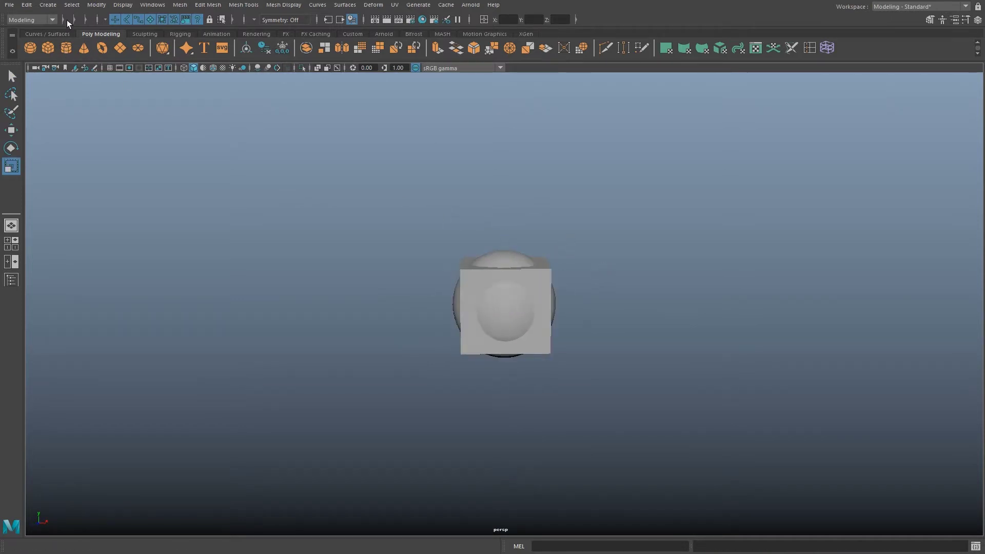
# - Create a polygon cylinder around the sphere and cube and switch to the front view
pyautogui.click(70, 48)
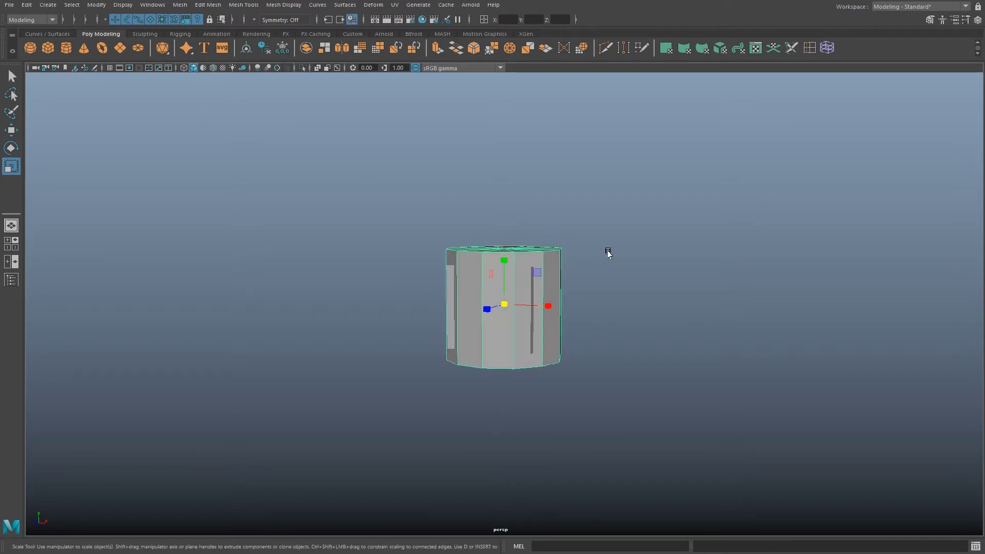
pyautogui.click(490, 194)
pyautogui.press('space')
pyautogui.press('space')
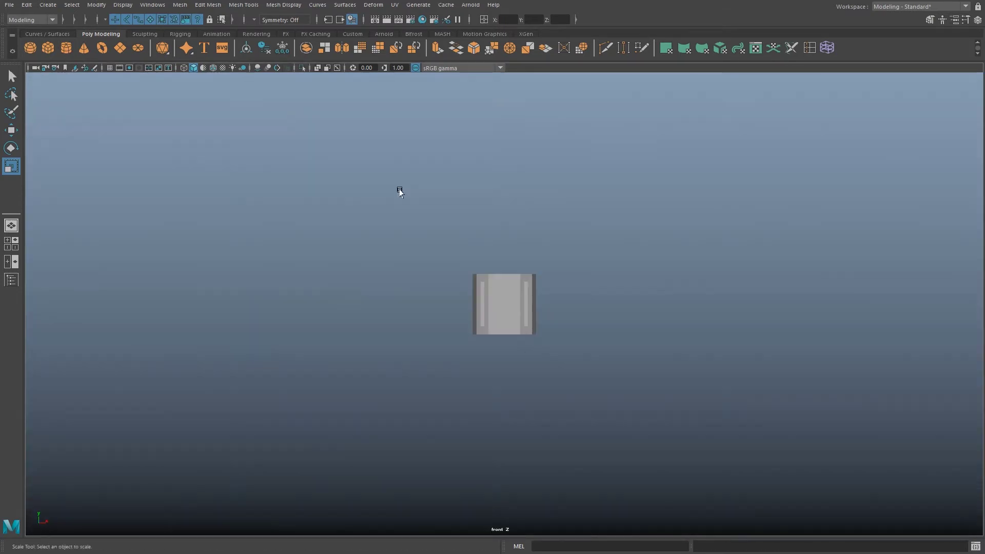
# - Create a NURBS circle at about X -1.254, Y 1.64 above the meshes and rotate it to face the front view
pyautogui.click(47, 34)
pyautogui.click(30, 47)
pyautogui.press('w')
pyautogui.moveTo(538, 270); pyautogui.dragTo(498, 222)
pyautogui.click(977, 21)
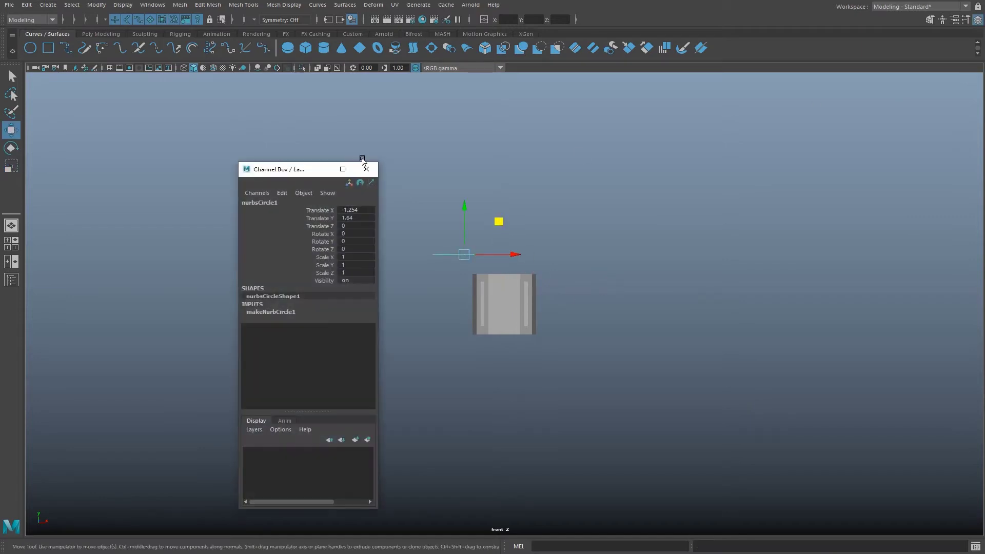
pyautogui.press('Return')
pyautogui.click(366, 169)
# - Flatten the circle's upper and lower arcs by scaling their control vertices to form a rounded outline
pyautogui.scroll(3, 474, 211)
pyautogui.moveTo(473, 198); pyautogui.dragTo(402, 193, button='right')
pyautogui.moveTo(509, 219); pyautogui.dragTo(326, 152)
pyautogui.press('r')
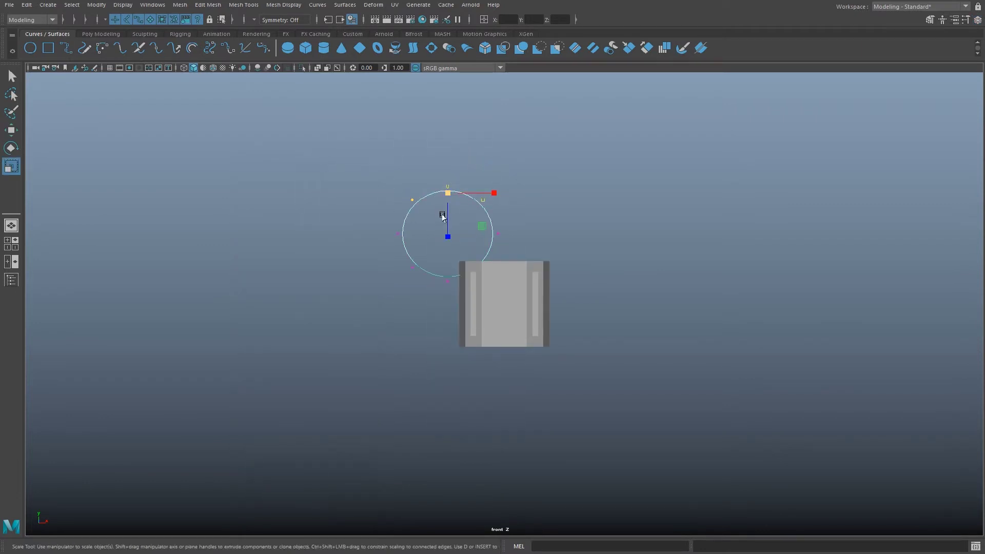
pyautogui.moveTo(530, 310); pyautogui.dragTo(379, 257)
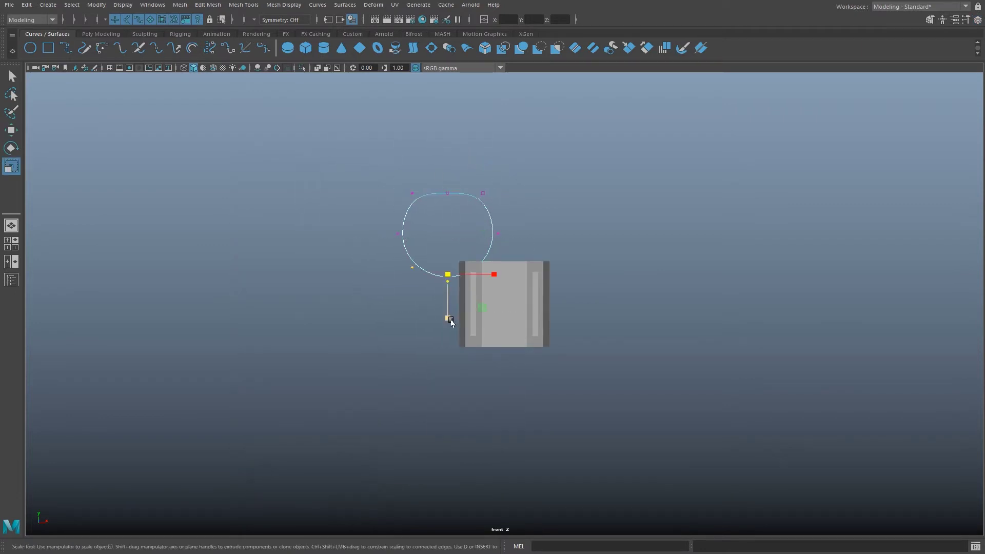
# - Form a slider from the rounded outline: a flattened wide track with a small scaled-down copy as handle inside its left end
pyautogui.press('w')
pyautogui.moveTo(467, 197); pyautogui.dragTo(459, 178, button='right')
pyautogui.press('r')
pyautogui.moveTo(459, 178); pyautogui.dragTo(431, 228)
pyautogui.press('w')
pyautogui.press('r')
pyautogui.moveTo(493, 232); pyautogui.dragTo(454, 229)
pyautogui.press('w')
# - Freeze the transformations of both slider curves and the meshes and delete their history
pyautogui.click(504, 269)
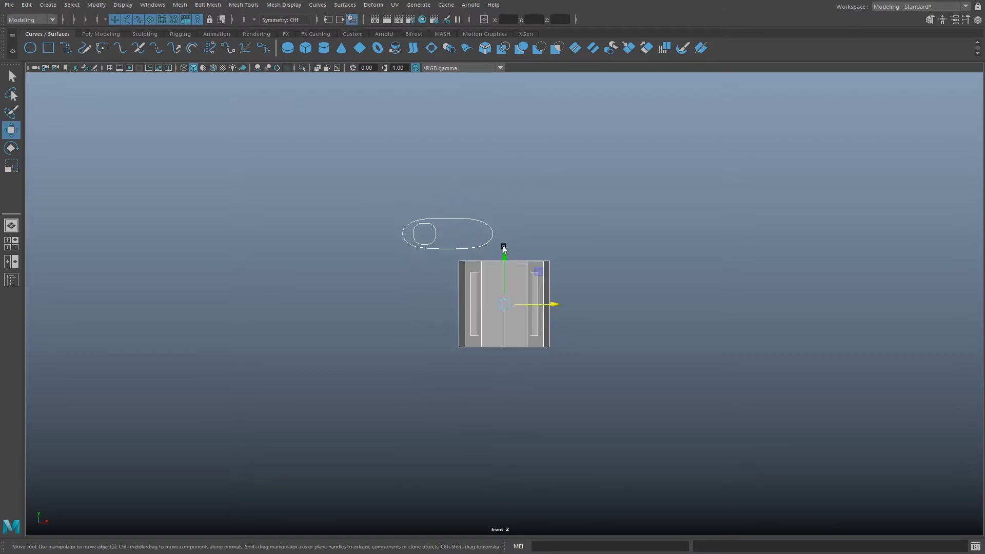
pyautogui.click(96, 5)
pyautogui.click(133, 50)
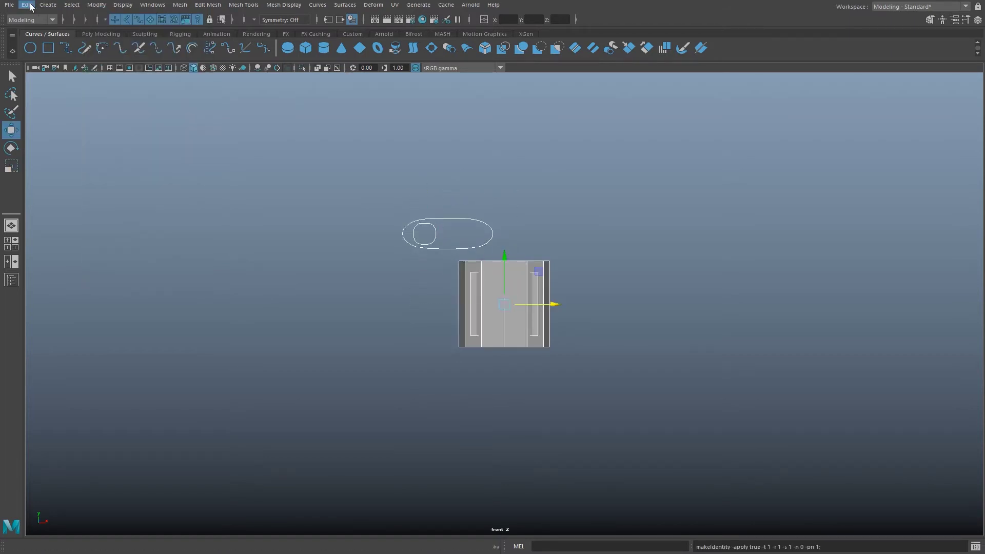
pyautogui.click(27, 4)
pyautogui.moveTo(128, 119)
pyautogui.click(189, 120)
pyautogui.click(473, 159)
# - Enable minimum translate limits of 0 on X, Y and Z for the small slider handle
pyautogui.click(429, 229)
pyautogui.hotkey('ctrl', 'a')
pyautogui.moveTo(536, 103); pyautogui.dragTo(687, 96)
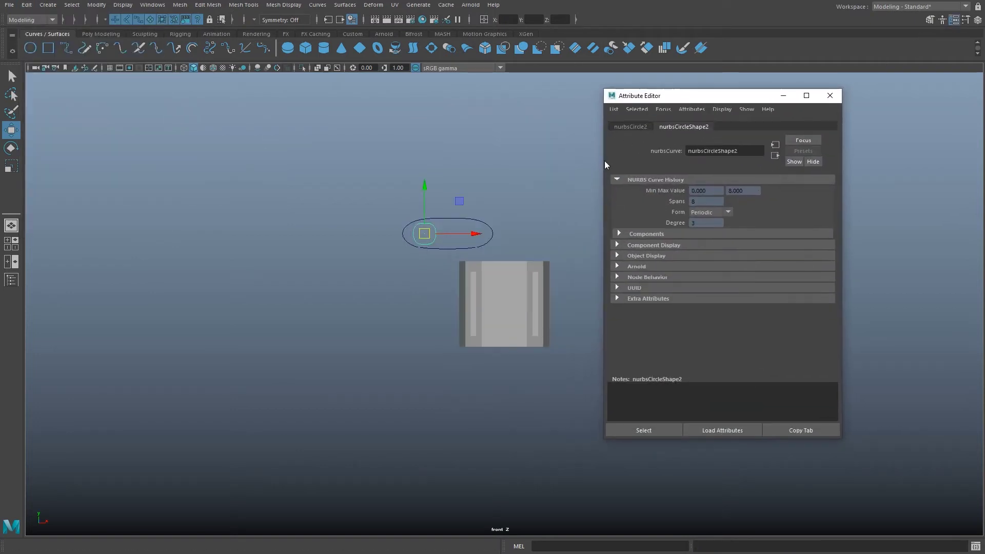
pyautogui.click(631, 128)
pyautogui.click(666, 287)
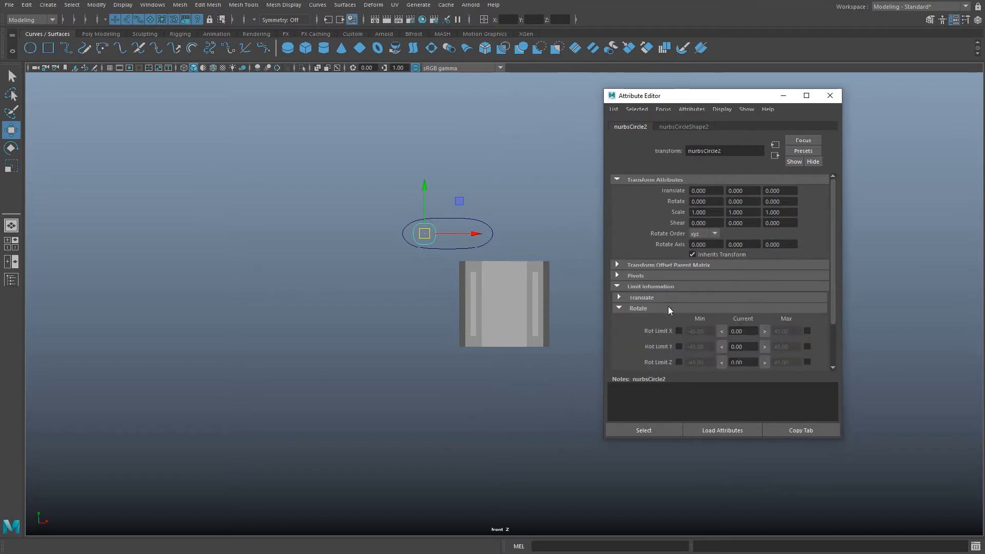
pyautogui.click(679, 351)
pyautogui.click(678, 320)
# - Set the handle's maximum translate limits to 1.09 on X, at the track's right end, and 0 on Y and Z, then return it to its start
pyautogui.moveTo(468, 232); pyautogui.dragTo(520, 233)
pyautogui.click(764, 320)
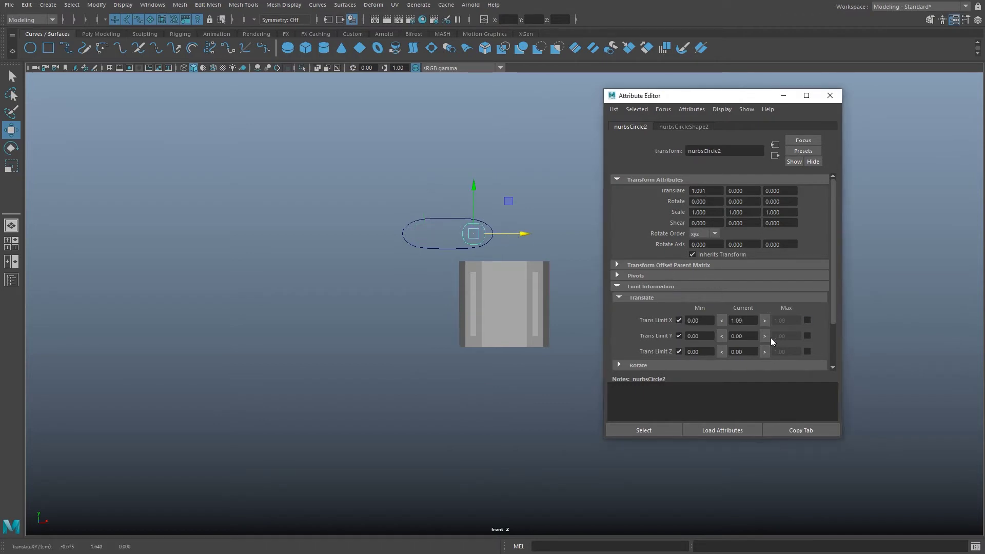
pyautogui.click(807, 320)
pyautogui.click(807, 335)
pyautogui.click(806, 352)
pyautogui.moveTo(508, 200); pyautogui.dragTo(402, 198)
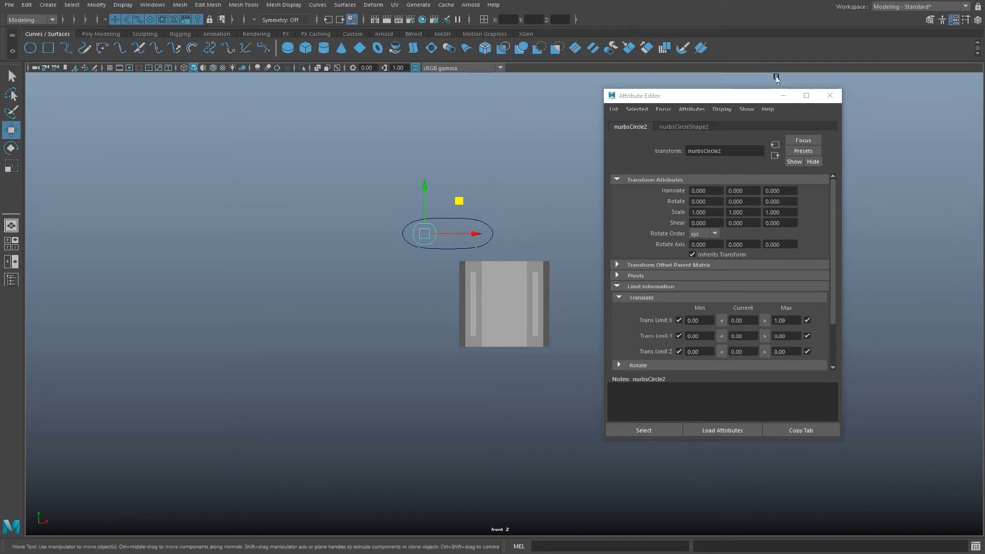
pyautogui.click(830, 96)
pyautogui.click(390, 132)
# - Set up a Set Driven Key with the slider handle as driver and the cube, cylinder and sphere as driven objects
pyautogui.click(49, 19)
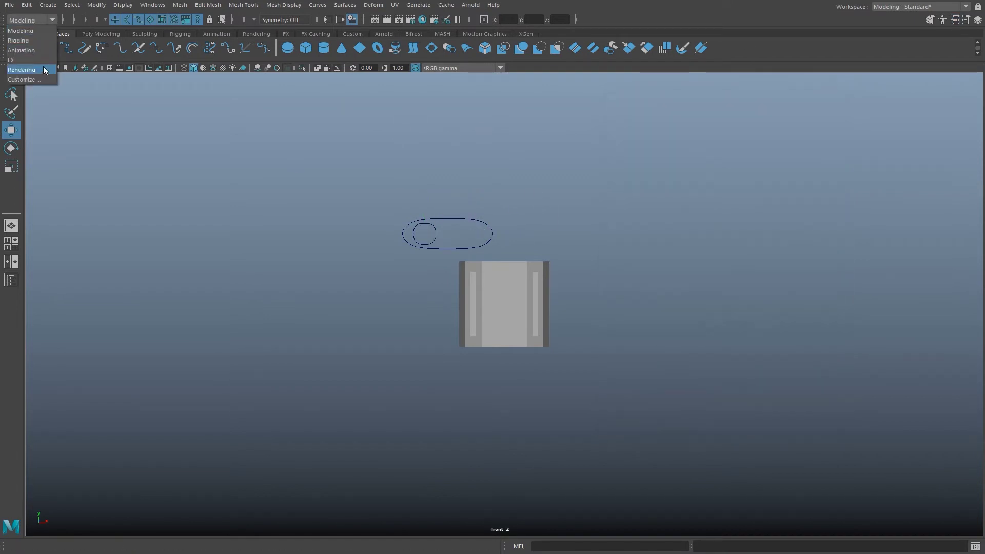
pyautogui.click(38, 50)
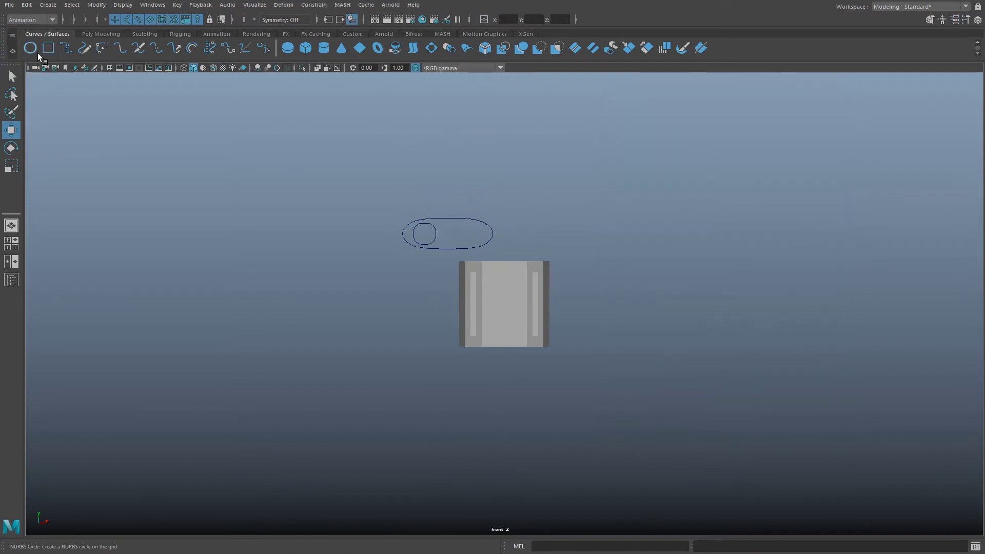
pyautogui.click(177, 5)
pyautogui.moveTo(287, 88)
pyautogui.click(395, 90)
pyautogui.click(432, 234)
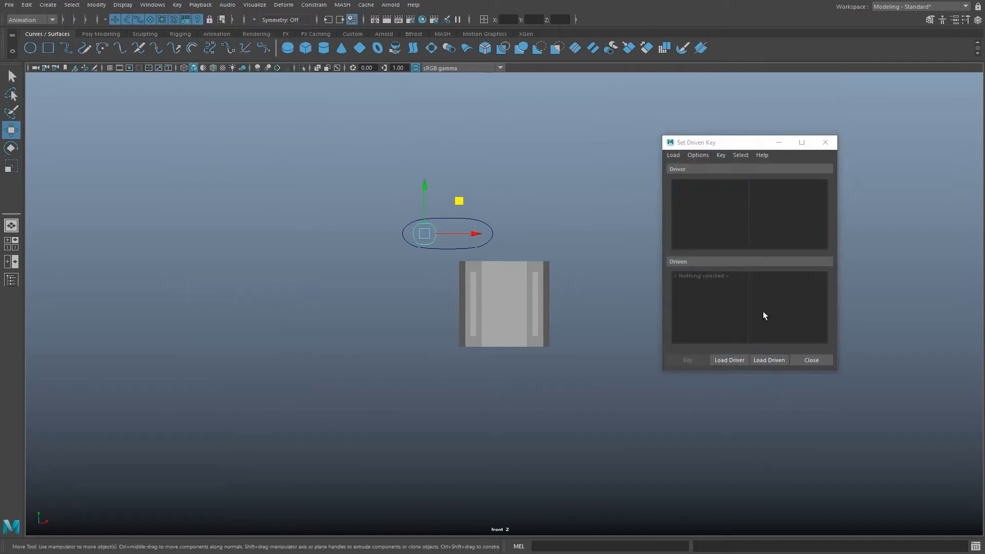
pyautogui.click(743, 359)
pyautogui.moveTo(582, 347); pyautogui.dragTo(464, 264)
pyautogui.click(784, 361)
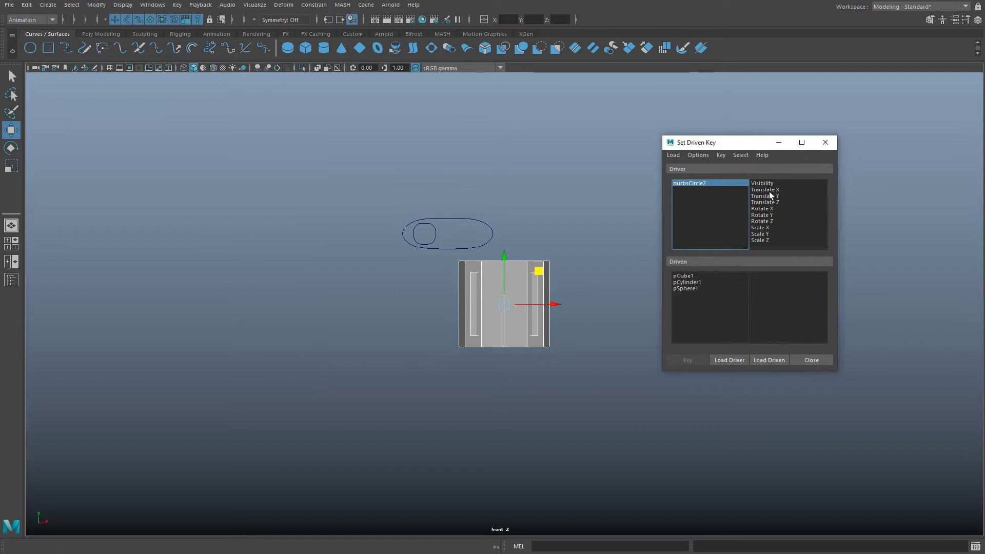
# - Pair the handle's Translate X as driver attribute with the Visibility of all three meshes as driven attribute
pyautogui.click(437, 236)
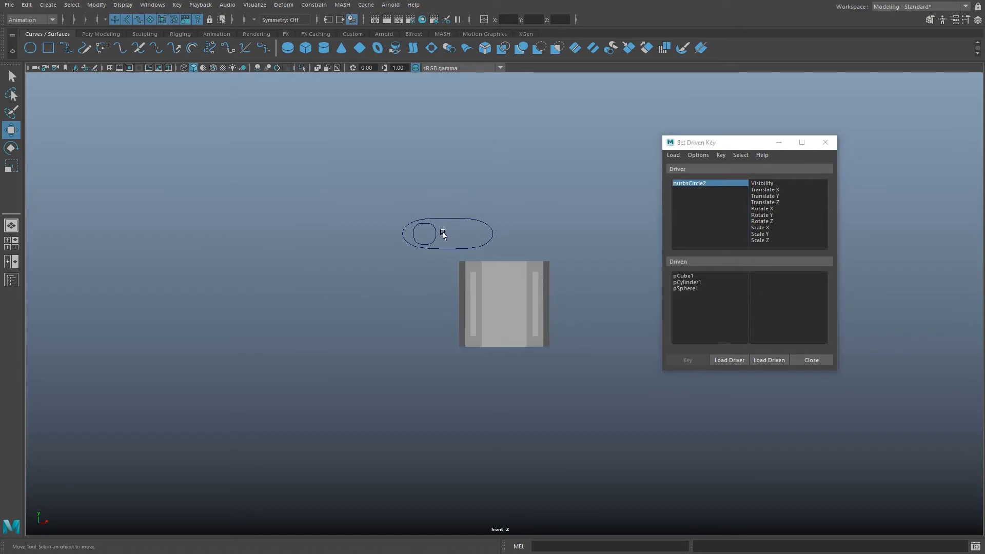
pyautogui.click(769, 190)
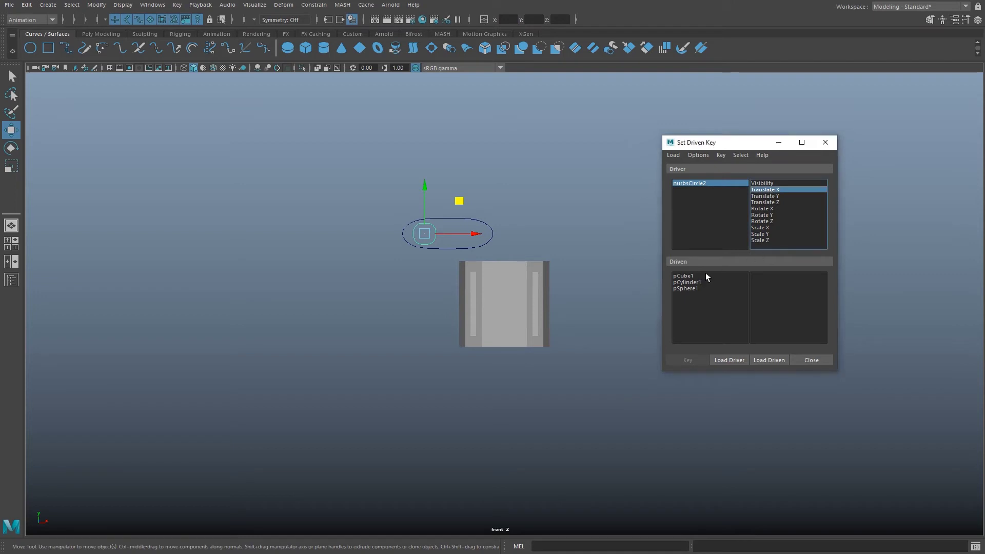
pyautogui.click(687, 288)
pyautogui.keyDown('shift'); pyautogui.click(688, 276); pyautogui.keyUp('shift')
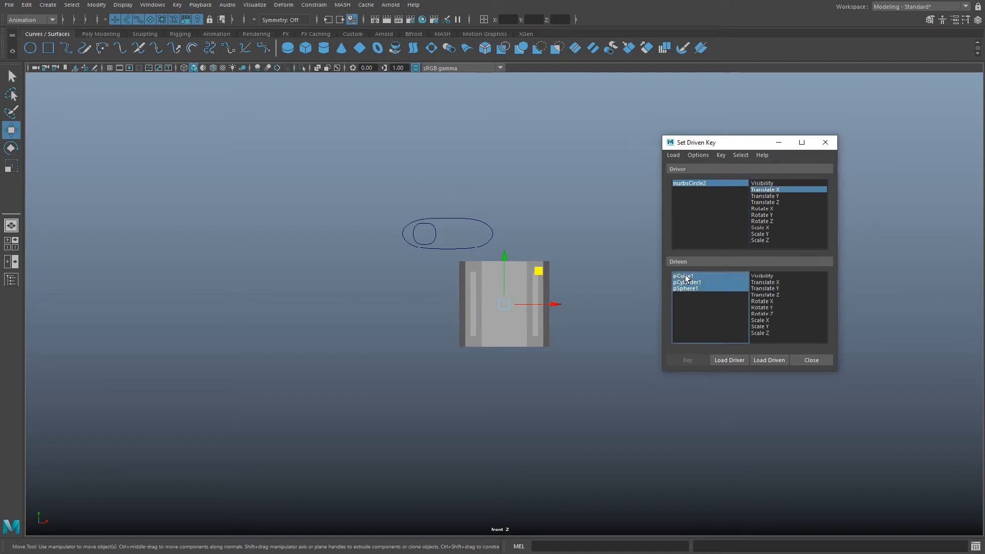
pyautogui.click(766, 277)
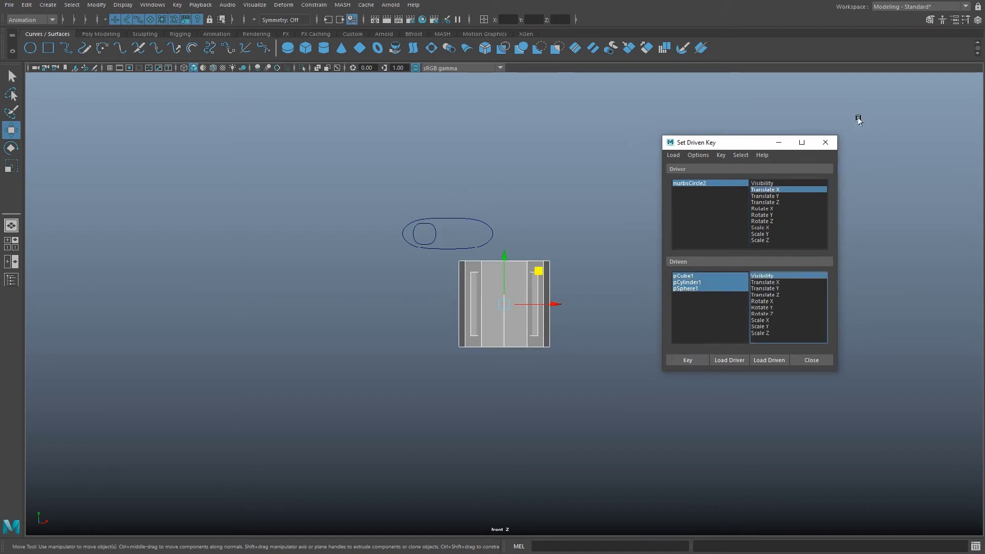
# - Show the Channel Box and the Outliner and arrange them around the Set Driven Key window
pyautogui.click(977, 20)
pyautogui.moveTo(287, 169); pyautogui.dragTo(191, 131)
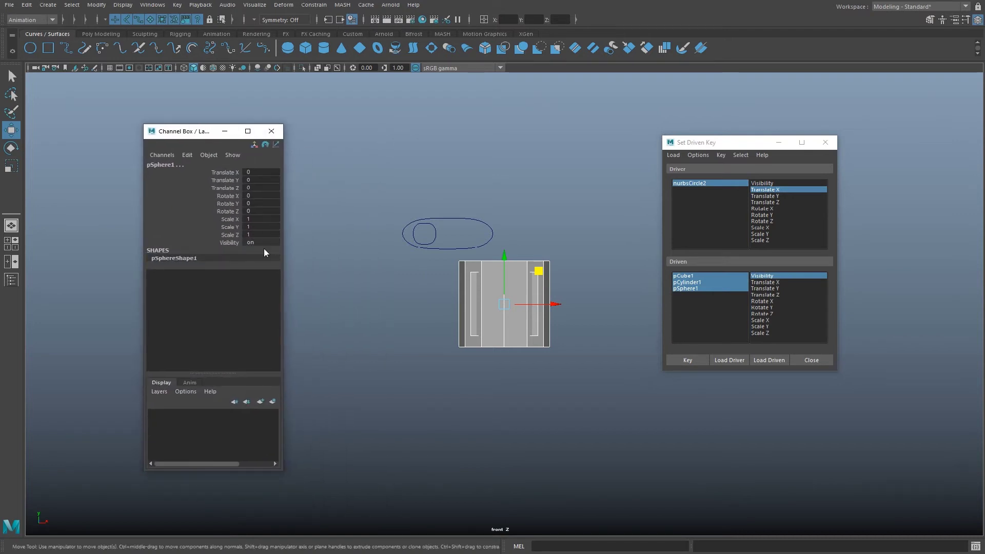
pyautogui.click(12, 279)
pyautogui.moveTo(718, 142); pyautogui.dragTo(651, 127)
# - Turn off the visibility of the cylinder and the cube, and key this state with the handle at its start
pyautogui.click(837, 262)
pyautogui.keyDown('ctrl'); pyautogui.click(840, 270); pyautogui.keyUp('ctrl')
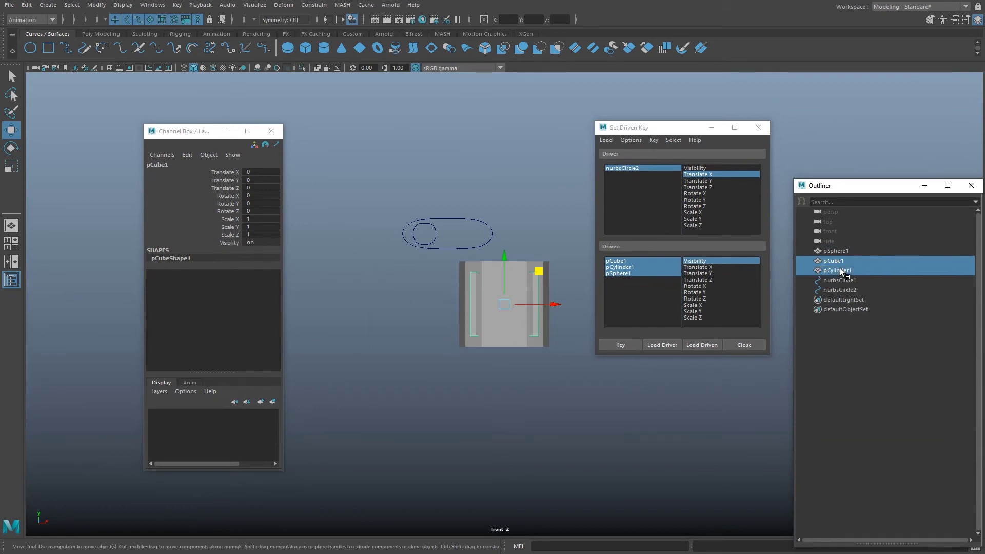
pyautogui.click(259, 242)
pyautogui.write('0')
pyautogui.press('Return')
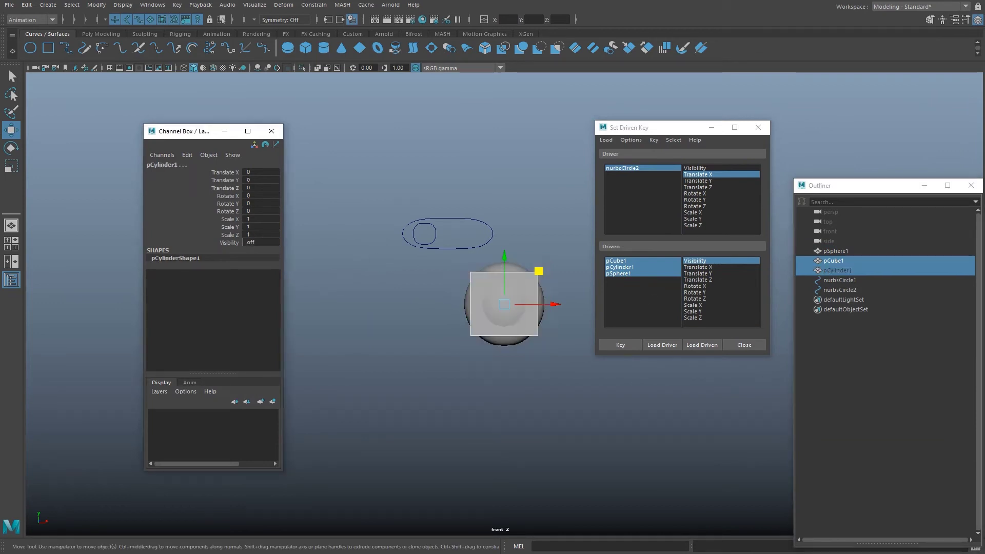
pyautogui.click(833, 263)
pyautogui.click(261, 242)
pyautogui.write('0')
pyautogui.press('Return')
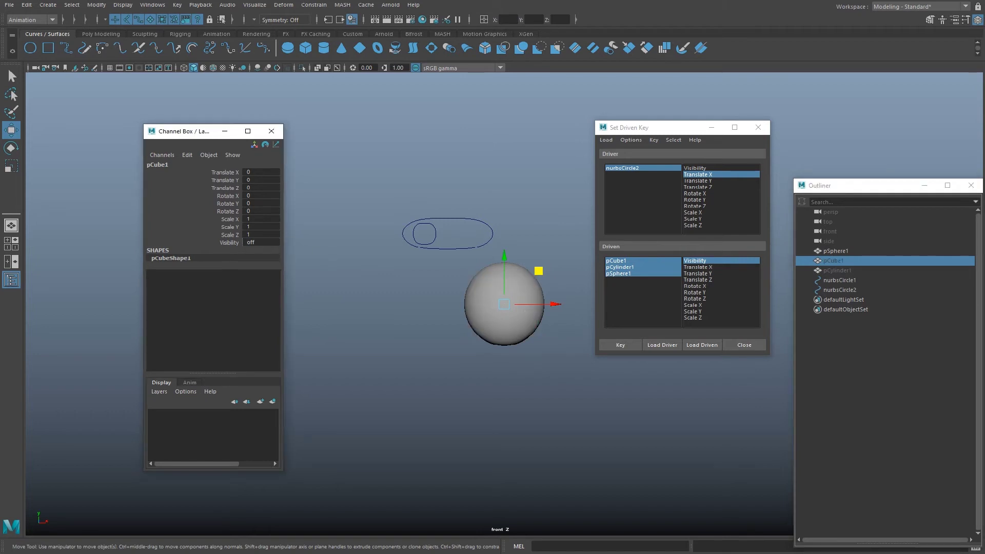
pyautogui.click(620, 344)
# - Move the handle to Translate X 0.534, mid-track, and switch visibility off for the sphere and on for the cube
pyautogui.click(435, 233)
pyautogui.moveTo(461, 237); pyautogui.dragTo(496, 234)
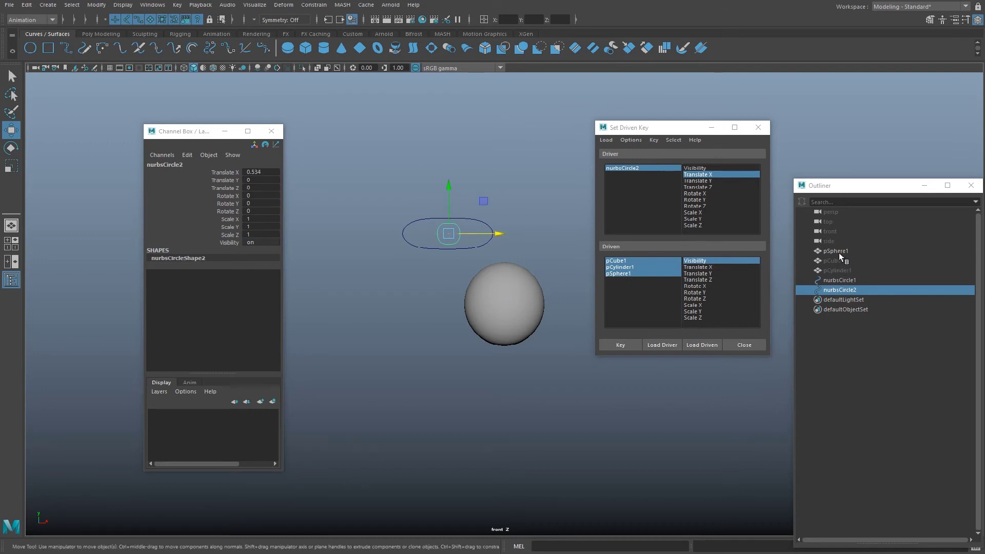
pyautogui.click(836, 251)
pyautogui.moveTo(265, 242); pyautogui.dragTo(252, 242)
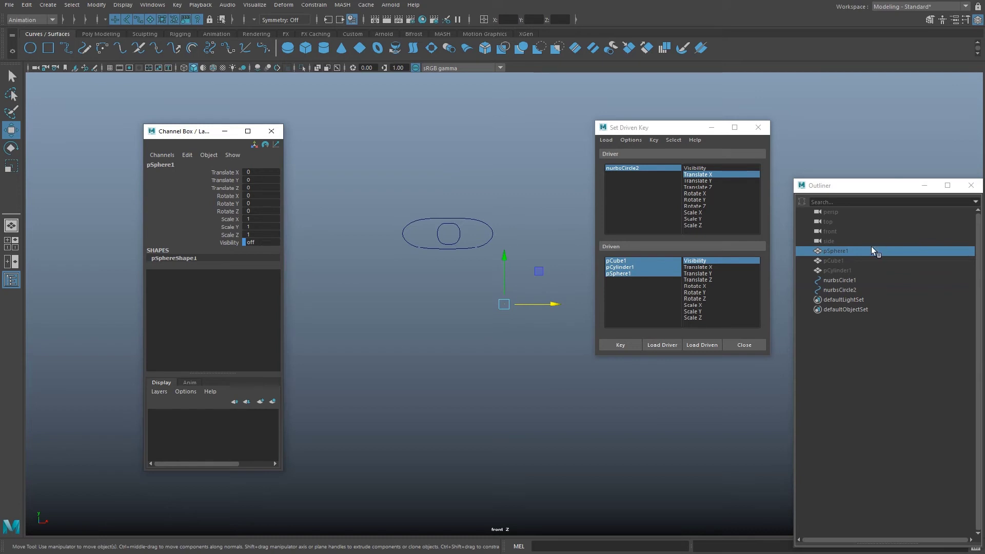
pyautogui.click(833, 261)
pyautogui.moveTo(269, 243); pyautogui.dragTo(277, 242)
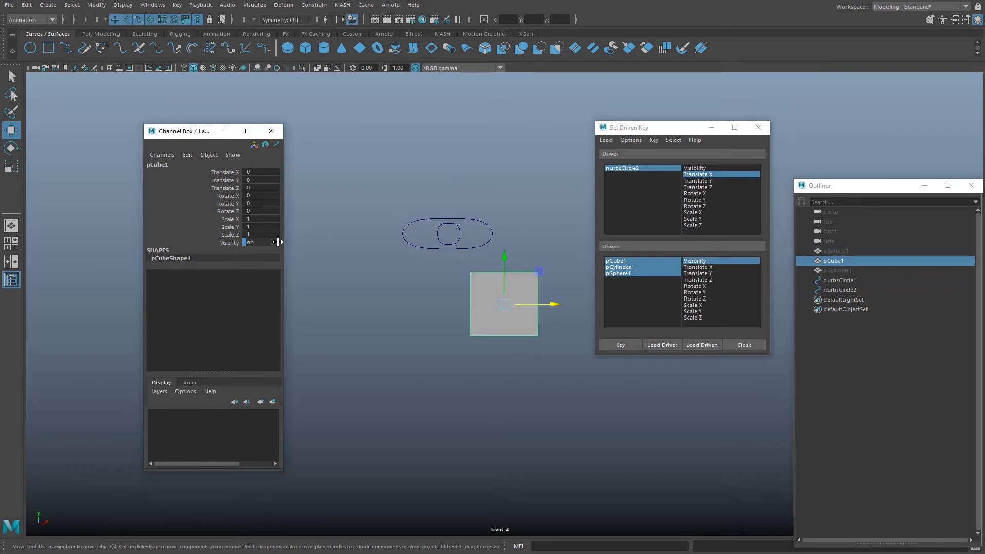
# - With the handle at Translate X 1.09, turn off the cube's visibility, turn on the cylinder's, and key this state
pyautogui.click(460, 236)
pyautogui.moveTo(496, 236); pyautogui.dragTo(541, 236)
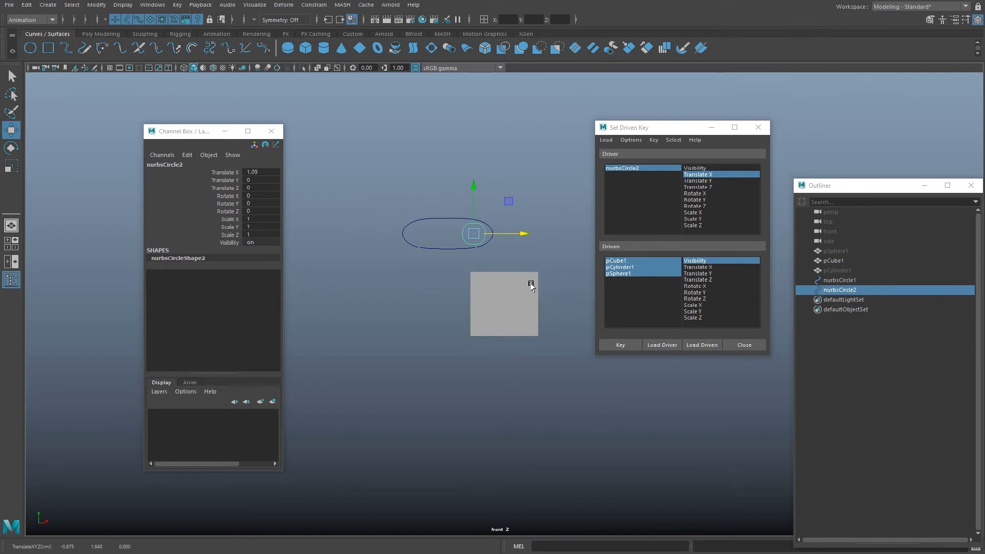
pyautogui.click(501, 294)
pyautogui.write('0')
pyautogui.press('Return')
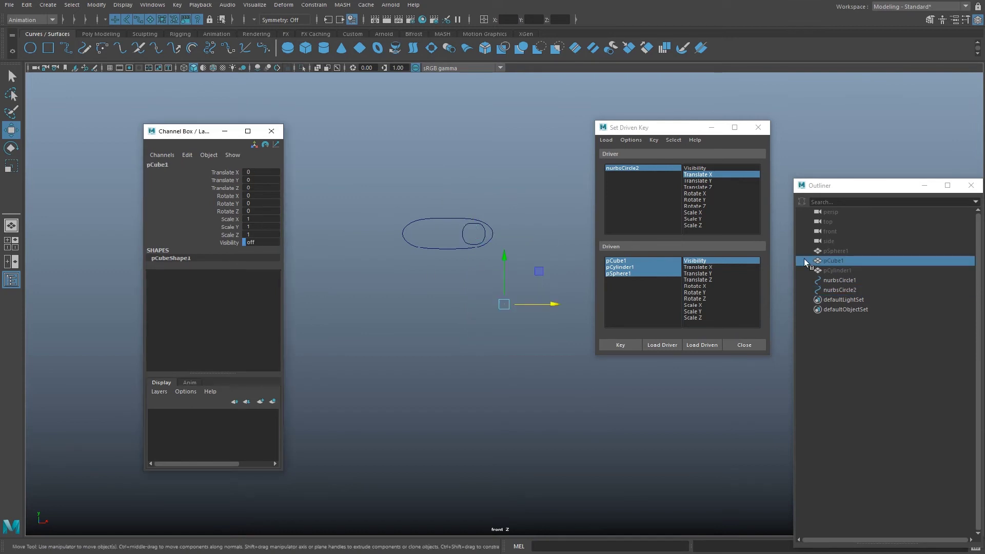
pyautogui.click(822, 271)
pyautogui.click(272, 243)
pyautogui.write('1')
pyautogui.press('Return')
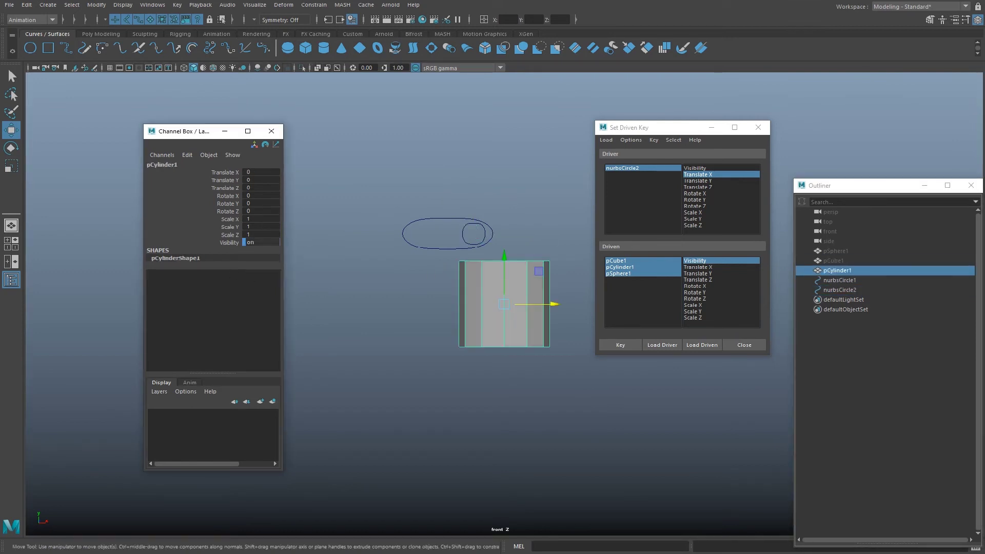
pyautogui.click(620, 345)
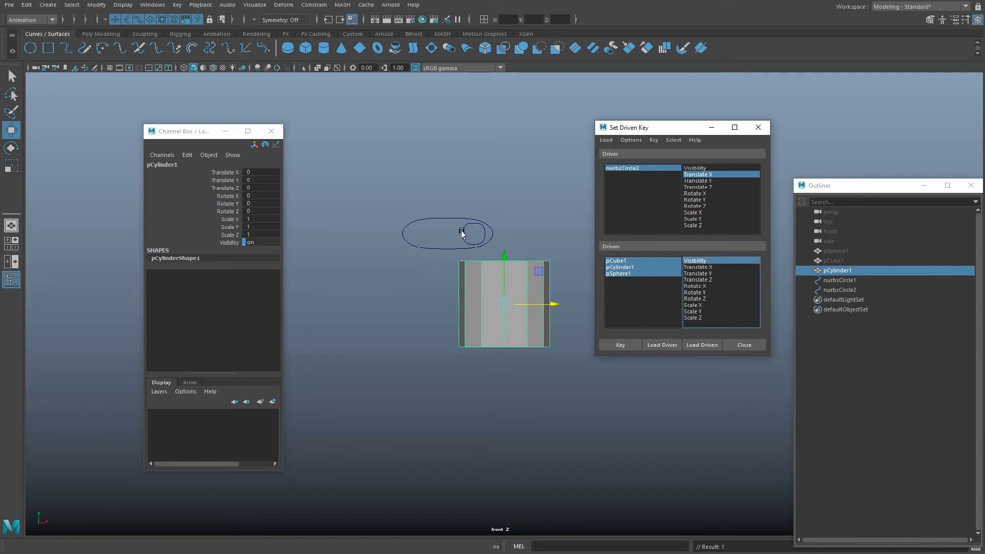
# - Slide the handle along its track to test the mesh switching
pyautogui.click(462, 234)
pyautogui.moveTo(510, 233); pyautogui.dragTo(497, 201)
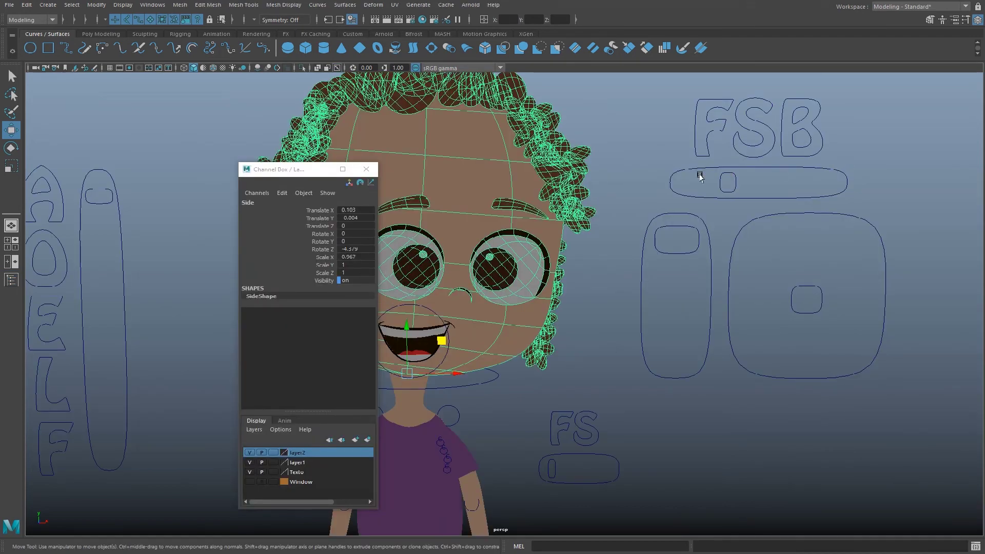
# - On the character rig, slide the mouth-shape handle from A down to F and back up to test the mouths
pyautogui.click(366, 168)
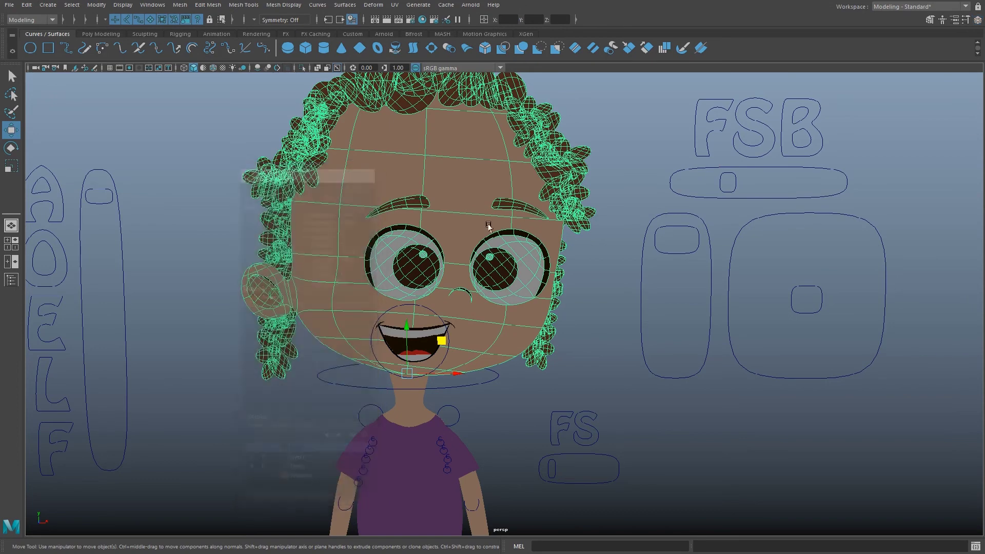
pyautogui.click(599, 257)
pyautogui.keyDown('alt'); pyautogui.moveTo(574, 263); pyautogui.dragTo(684, 224, button='middle'); pyautogui.keyUp('alt')
pyautogui.click(210, 163)
pyautogui.moveTo(244, 122); pyautogui.dragTo(259, 382, button='middle')
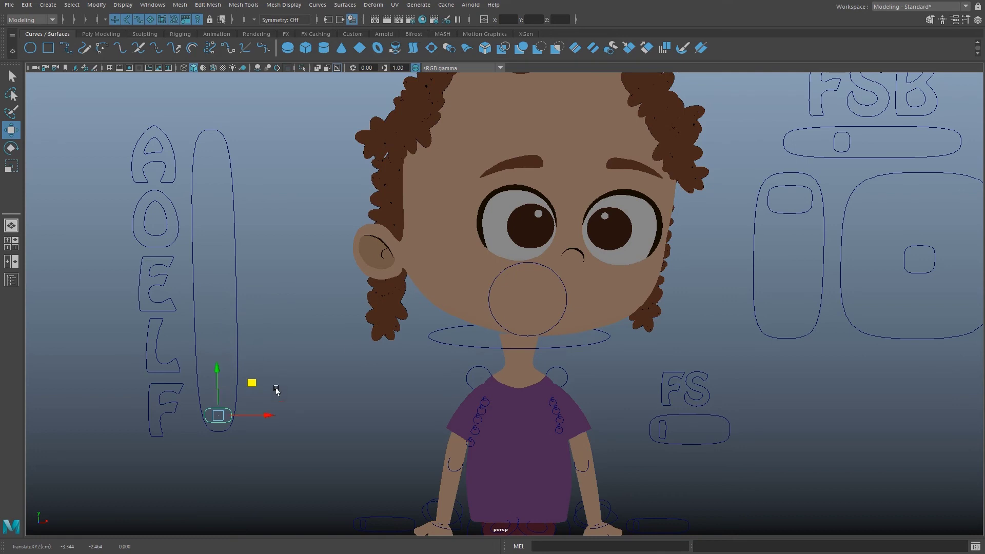
pyautogui.moveTo(255, 385); pyautogui.dragTo(250, 92, button='middle')
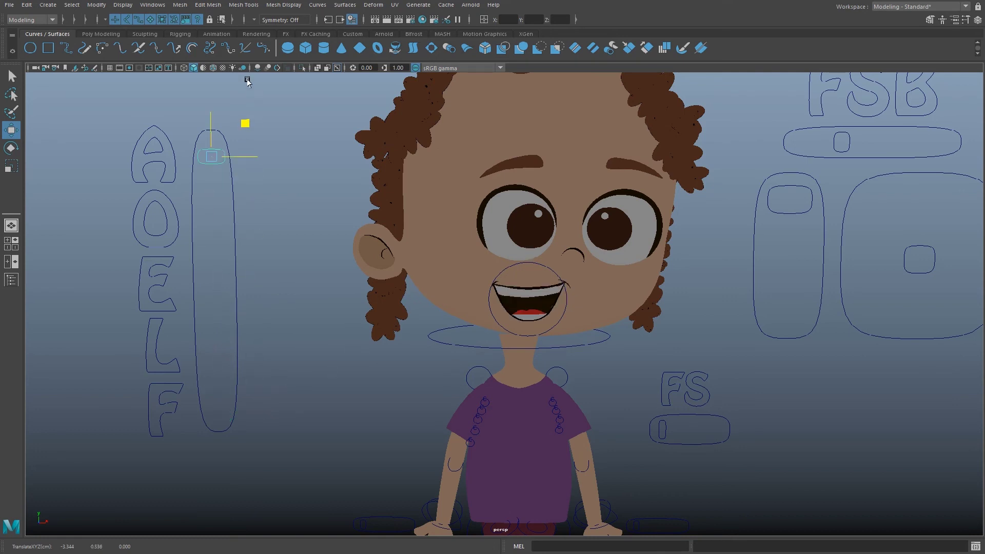
# - Slide the FS handle to the right end of its track, and try the handles of both hand sliders
pyautogui.keyDown('alt'); pyautogui.moveTo(677, 430); pyautogui.dragTo(726, 326, button='middle'); pyautogui.keyUp('alt')
pyautogui.click(616, 351)
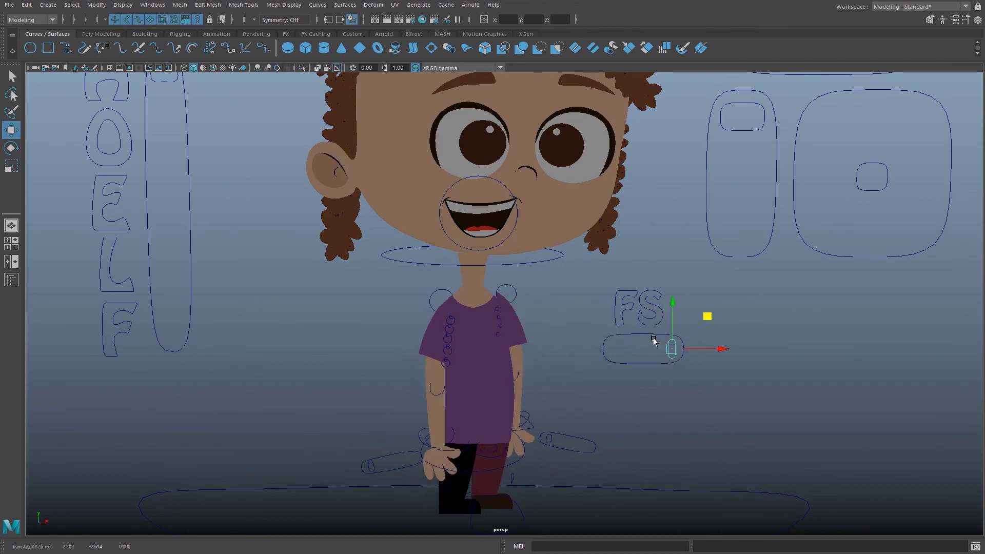
pyautogui.scroll(3, 569, 418)
pyautogui.click(571, 408)
pyautogui.moveTo(607, 380); pyautogui.dragTo(540, 373, button='middle')
pyautogui.click(347, 437)
pyautogui.moveTo(378, 405); pyautogui.dragTo(439, 395, button='middle')
pyautogui.moveTo(440, 395); pyautogui.dragTo(358, 400)
pyautogui.keyDown('alt'); pyautogui.moveTo(544, 354); pyautogui.dragTo(561, 328, button='middle'); pyautogui.keyUp('alt')
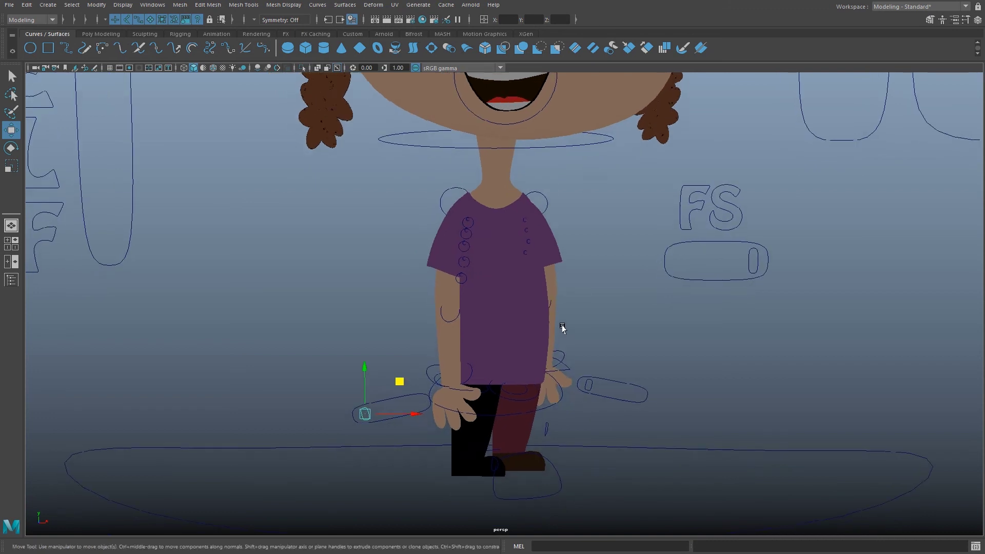
# - Move the wrist control of the arm beside the torso up and inward so that the elbow bends
pyautogui.scroll(4, 441, 361)
pyautogui.keyDown('alt'); pyautogui.moveTo(437, 371); pyautogui.dragTo(452, 329, button='middle'); pyautogui.keyUp('alt')
pyautogui.click(466, 361)
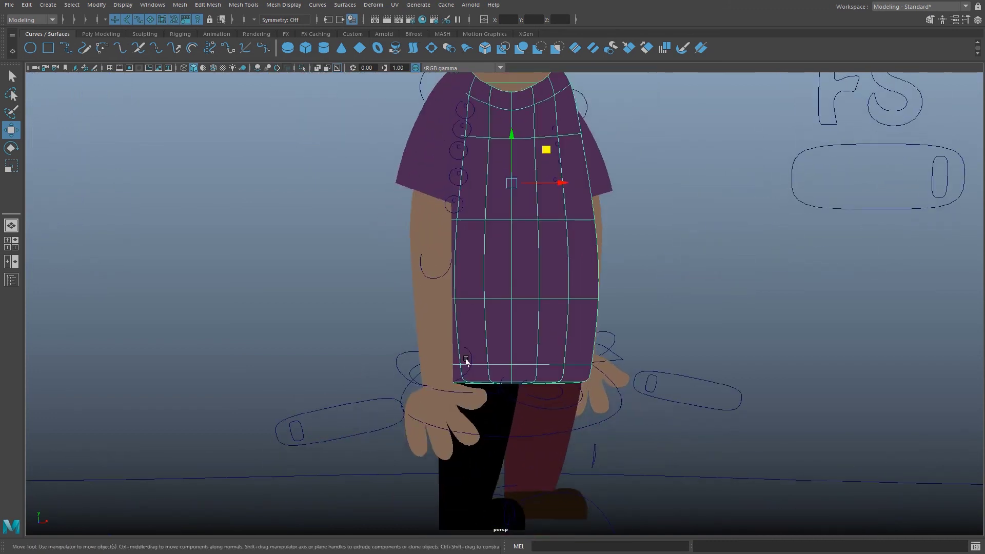
pyautogui.click(409, 367)
pyautogui.click(409, 369)
pyautogui.press('e')
pyautogui.press('w')
pyautogui.moveTo(488, 347); pyautogui.dragTo(500, 365)
pyautogui.press('e')
pyautogui.moveTo(496, 350); pyautogui.dragTo(491, 353)
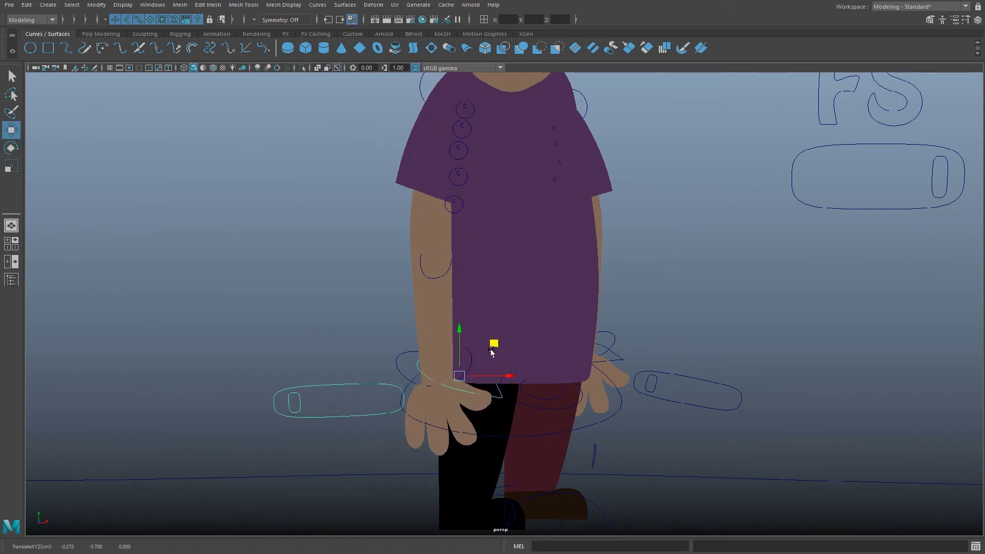
pyautogui.click(399, 359)
pyautogui.moveTo(458, 347); pyautogui.dragTo(494, 323)
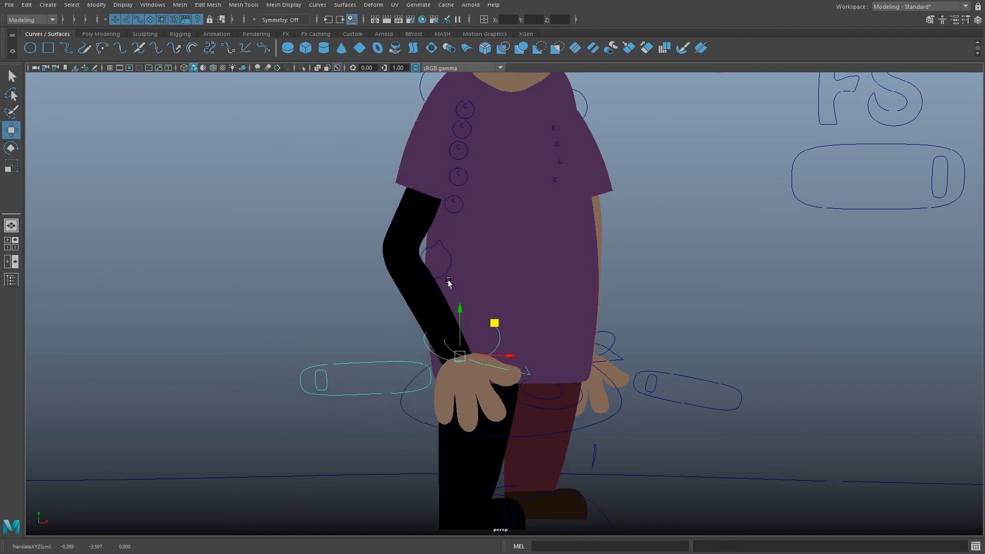
# - Try moving the elbow control across the torso to flip the arm's bend, and undo the move
pyautogui.click(455, 267)
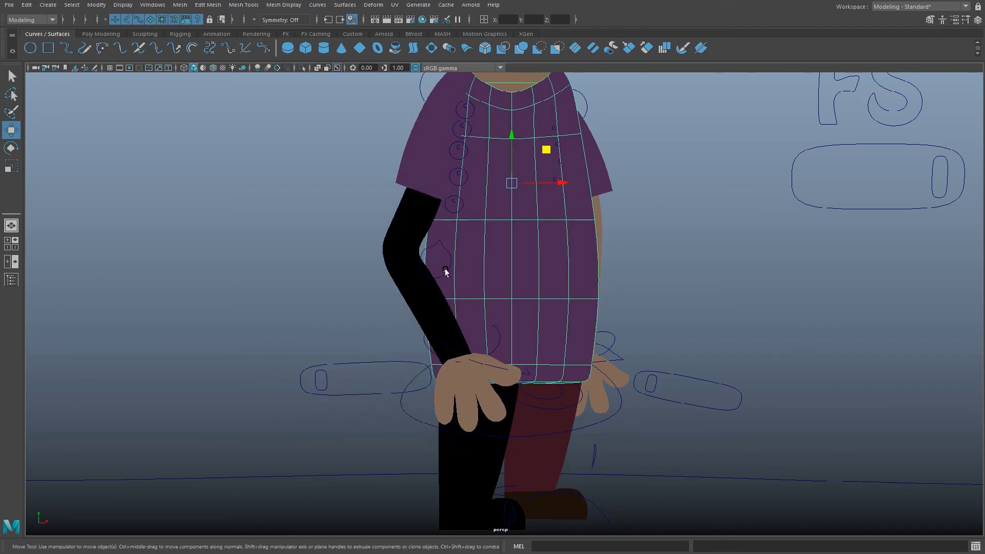
pyautogui.click(444, 271)
pyautogui.moveTo(468, 226); pyautogui.dragTo(645, 215)
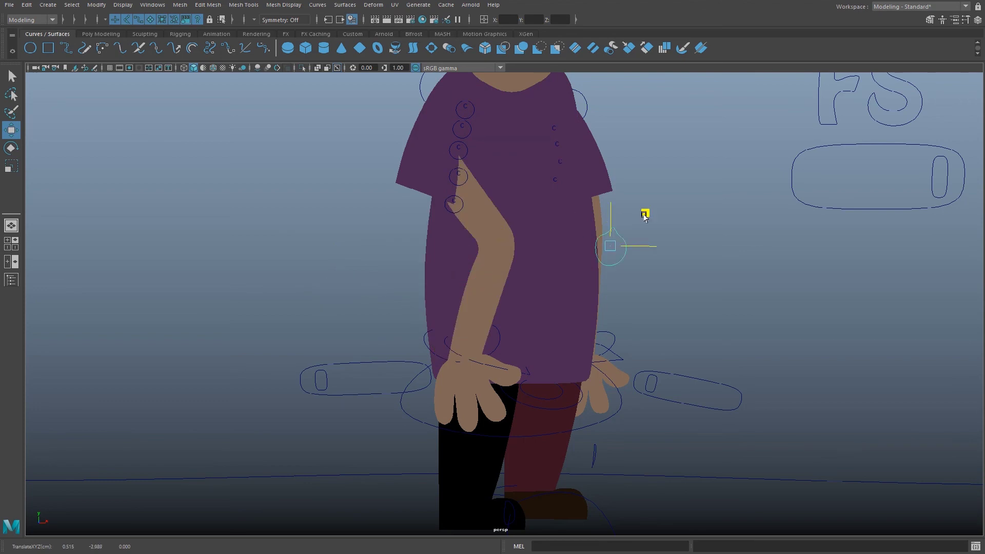
pyautogui.hotkey('ctrl', 'z')
pyautogui.hotkey('ctrl', 'z')
pyautogui.hotkey('ctrl', 'z')
pyautogui.hotkey('ctrl', 'z')
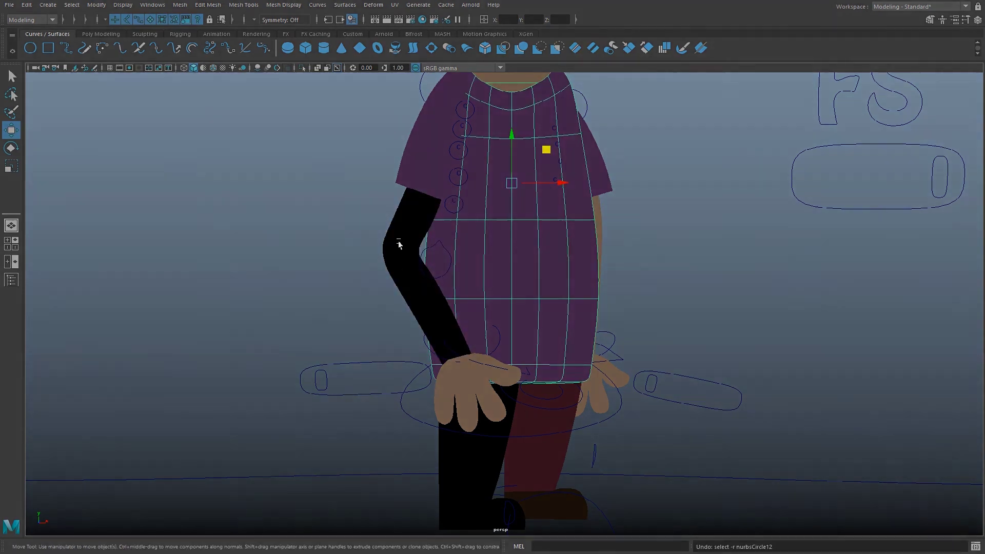